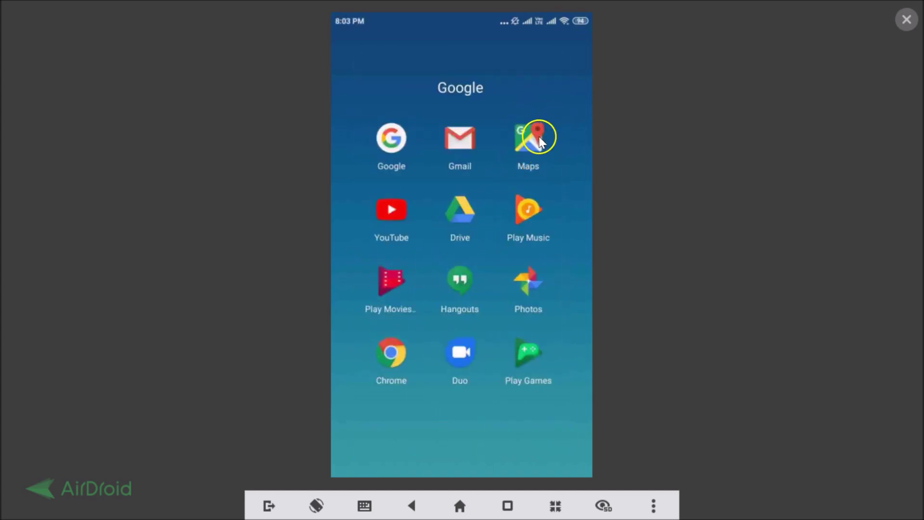
Launch Google Maps from the Google folder on the Android home screen.
click(537, 135)
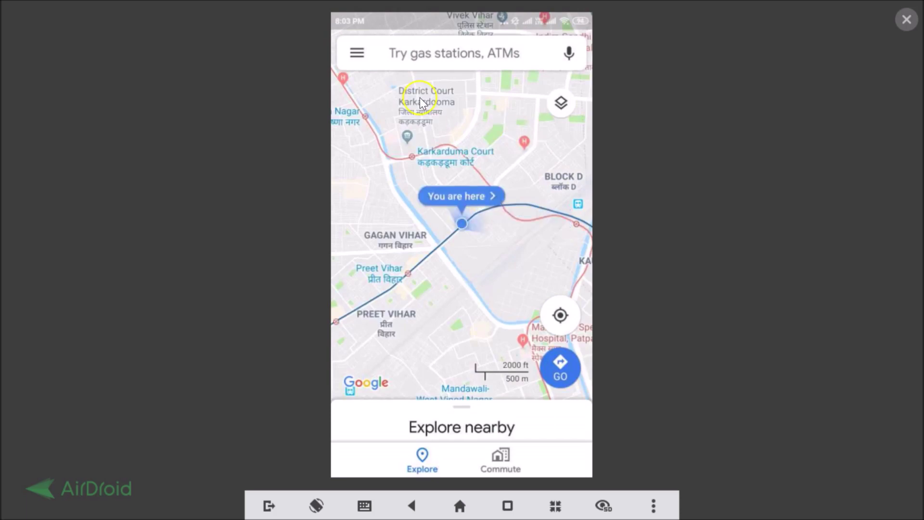
Go from the Maps navigation menu into Settings, then Personal content.
click(357, 54)
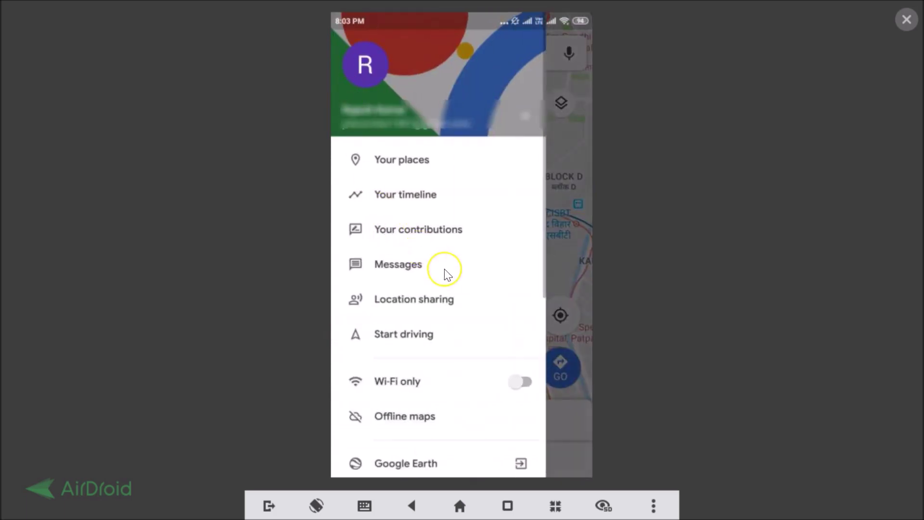
scroll(445, 275, down, 3)
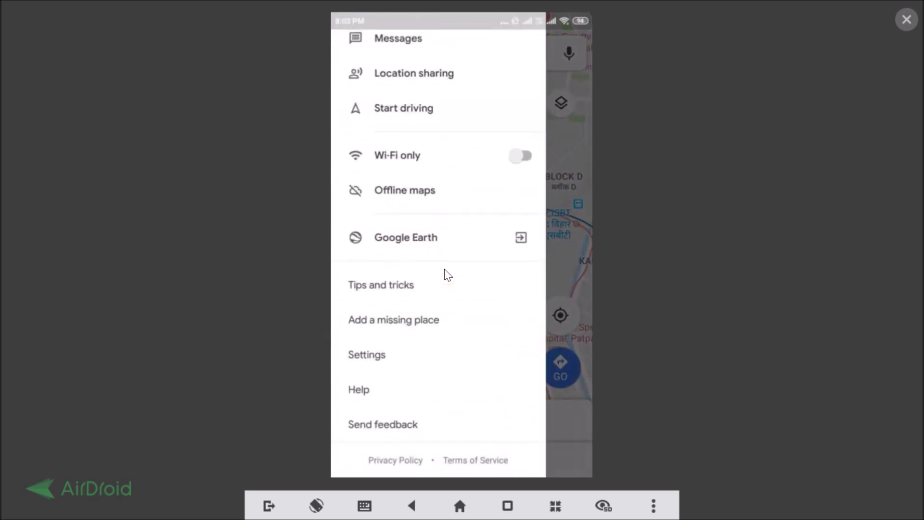
click(385, 357)
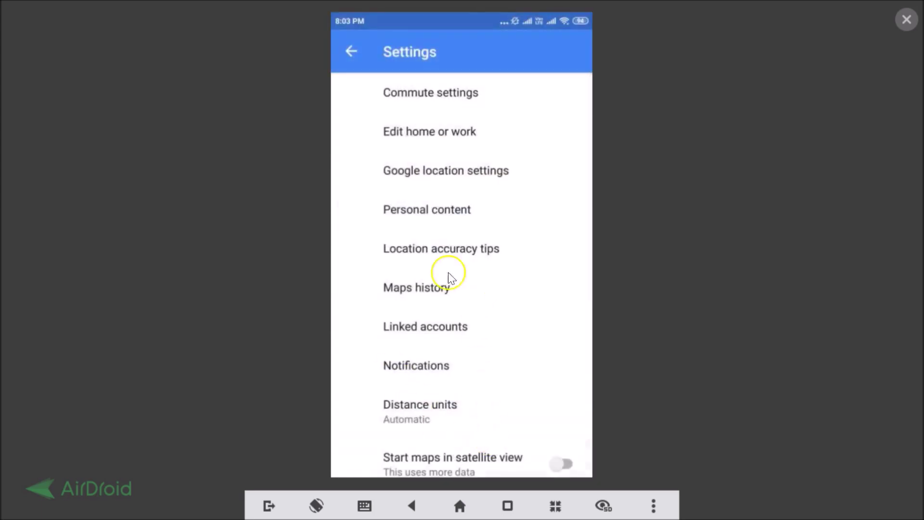
click(441, 215)
scroll(442, 214, down, 1)
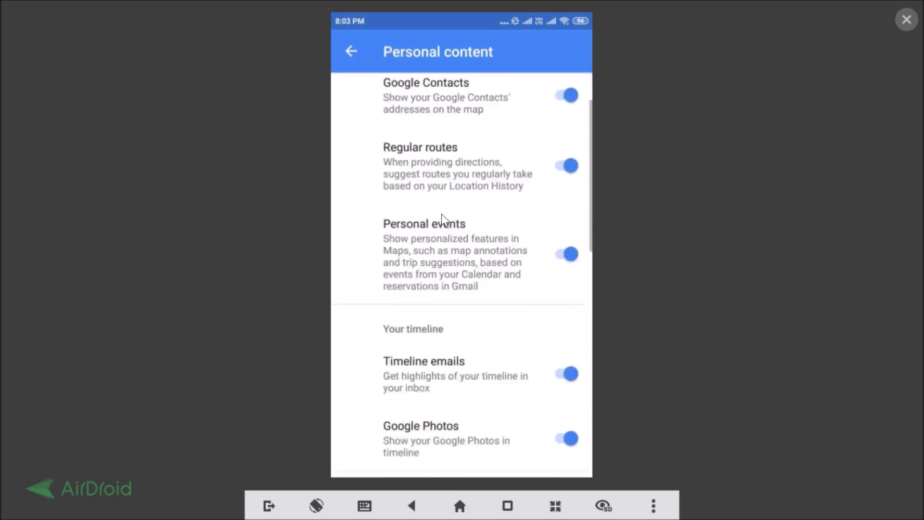
scroll(442, 213, down, 2)
scroll(441, 214, down, 3)
scroll(442, 214, down, 3)
scroll(442, 214, down, 2)
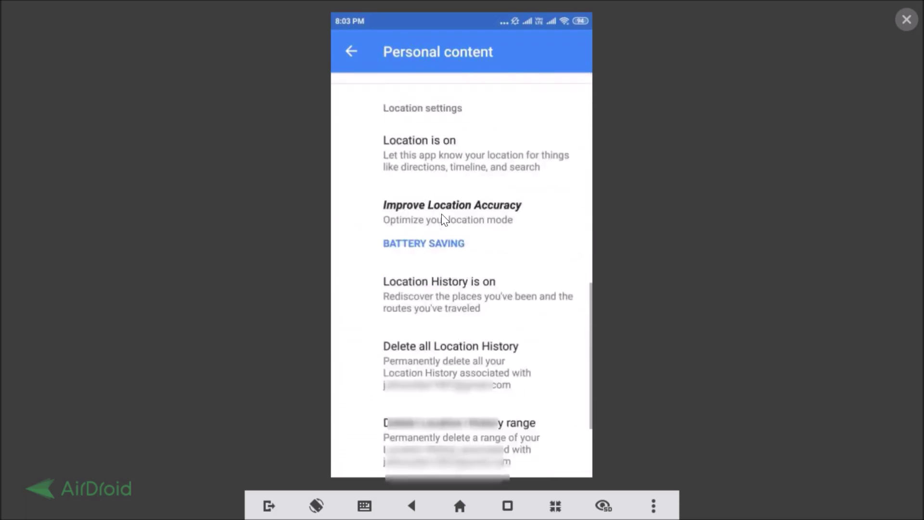
scroll(442, 214, down, 2)
scroll(442, 214, down, 1)
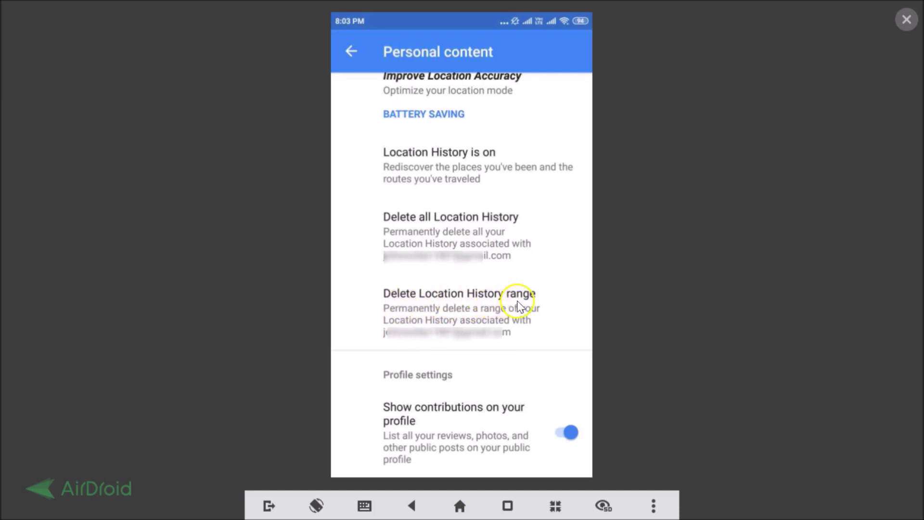
Start deleting a date range of Location History from Personal content.
click(444, 315)
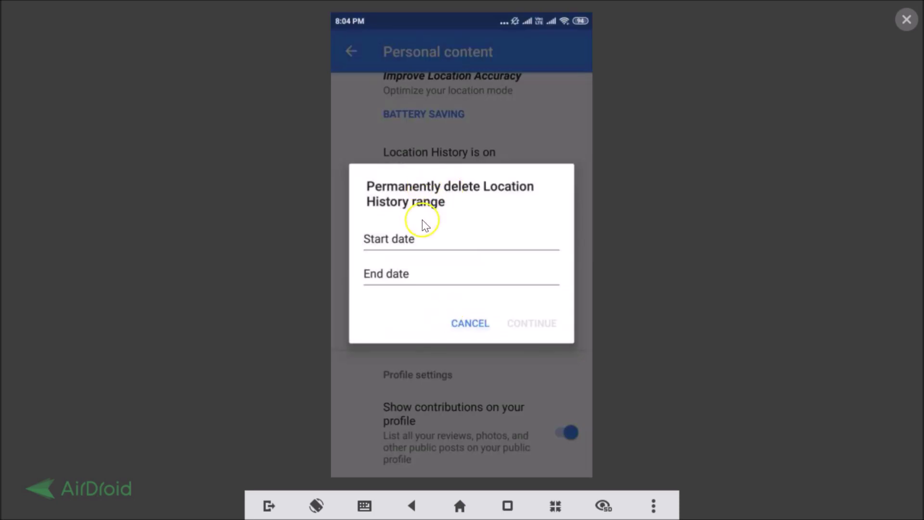
click(418, 249)
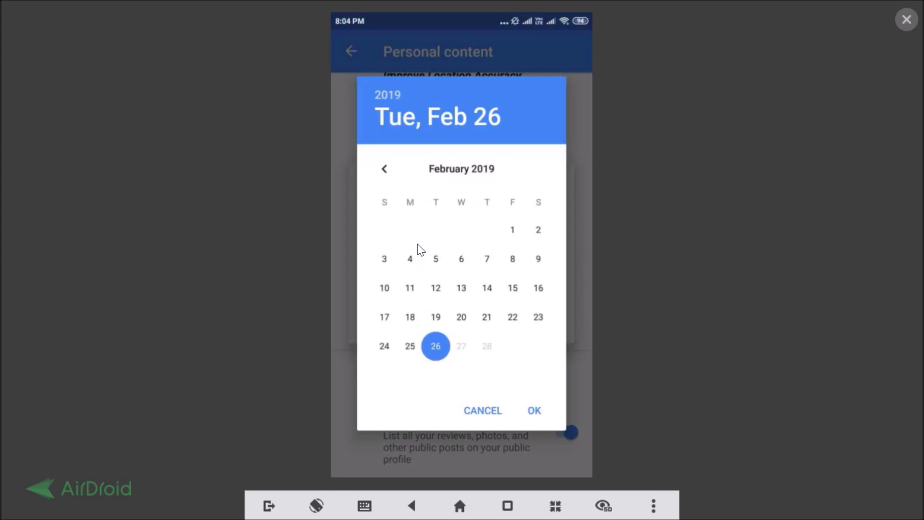
key(Escape)
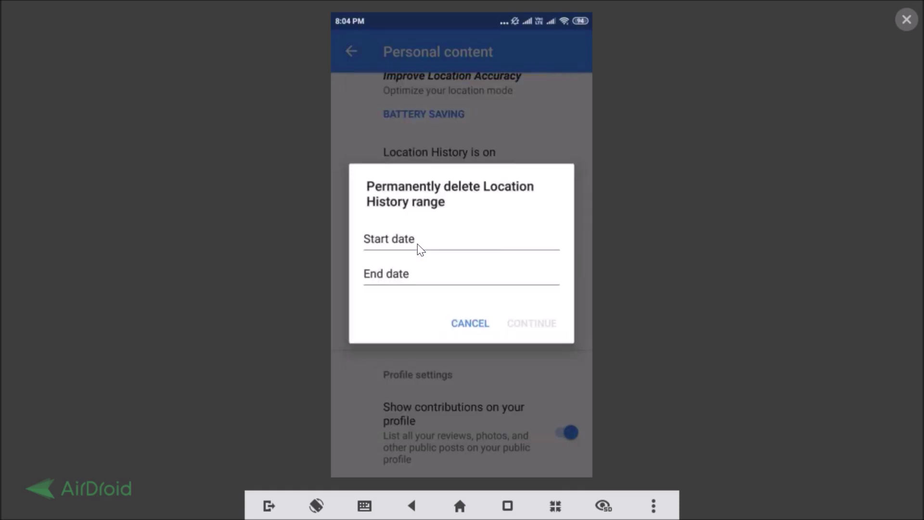
key(Escape)
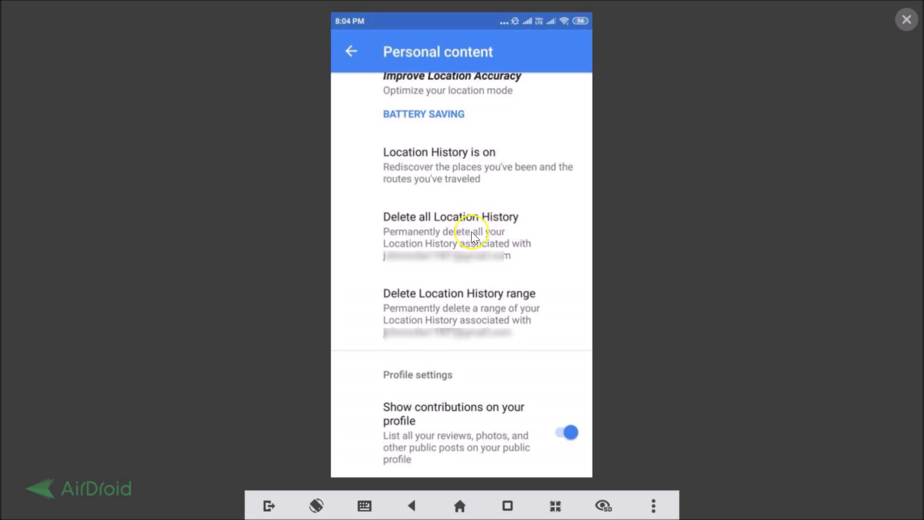
Delete all Location History, acknowledging it is permanent, and dismiss the confirmation.
click(467, 231)
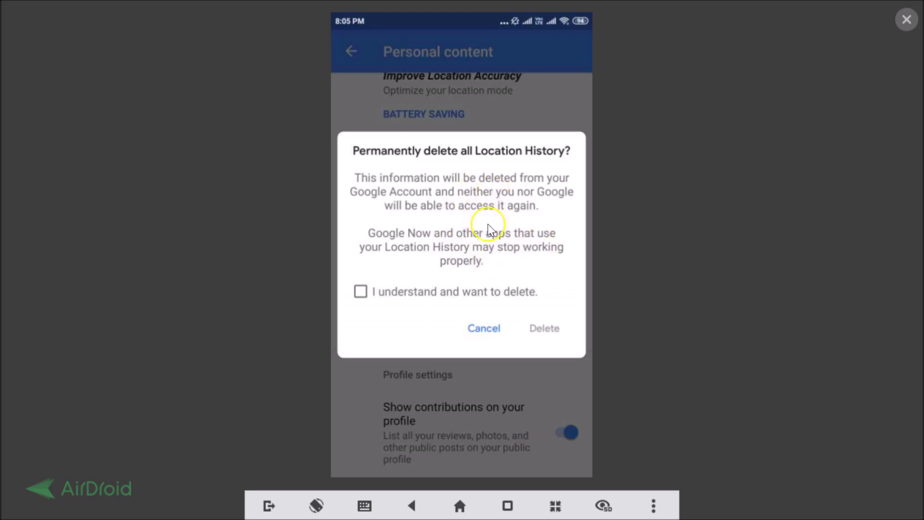
click(360, 292)
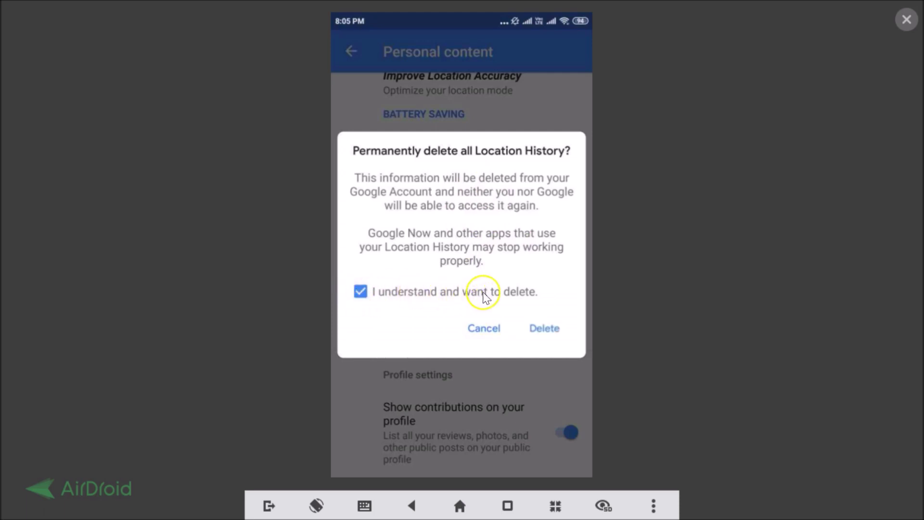
click(543, 325)
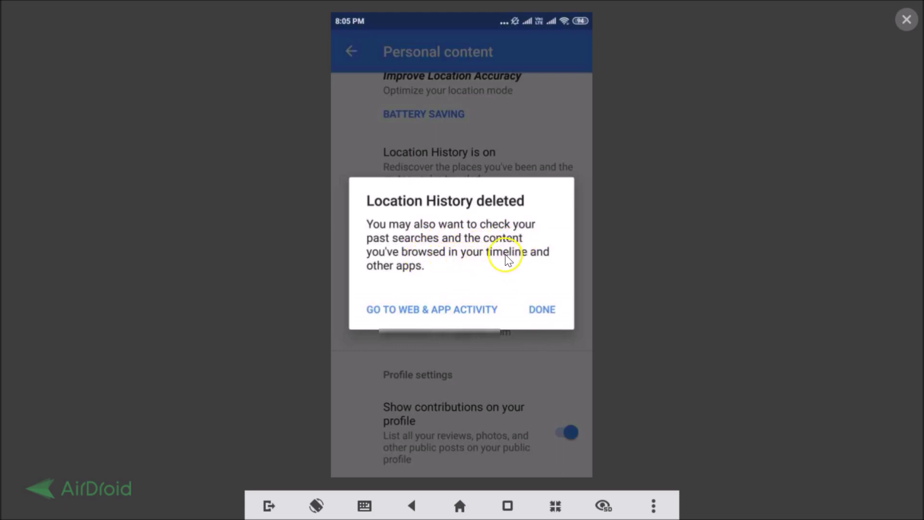
click(546, 311)
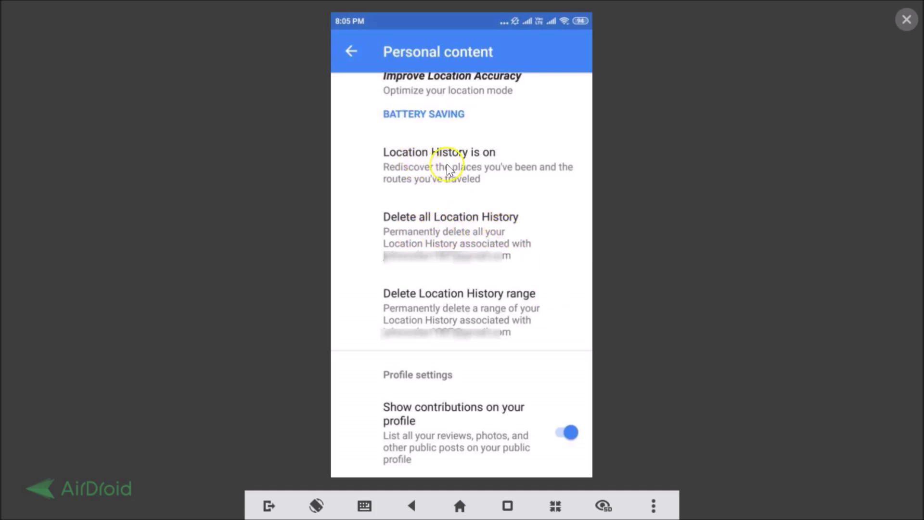
Switch off the account's Location History toggle and confirm Pause.
click(477, 165)
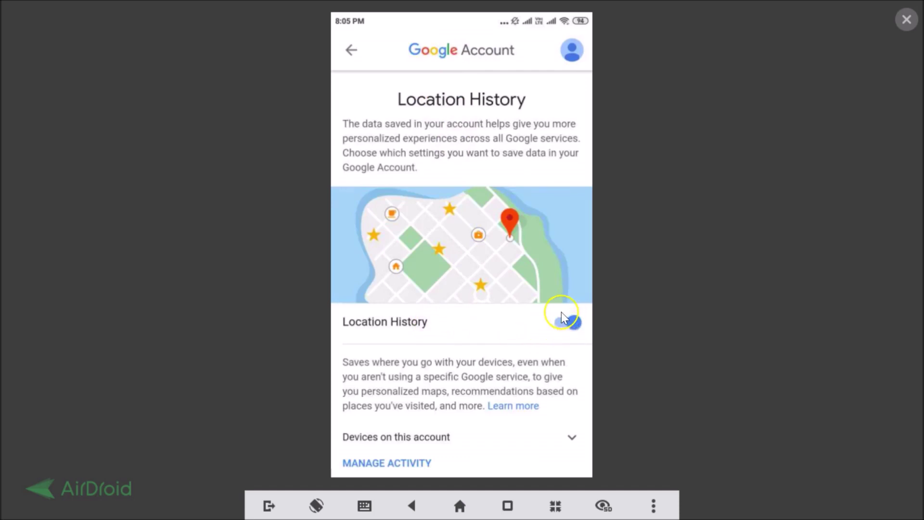
click(559, 329)
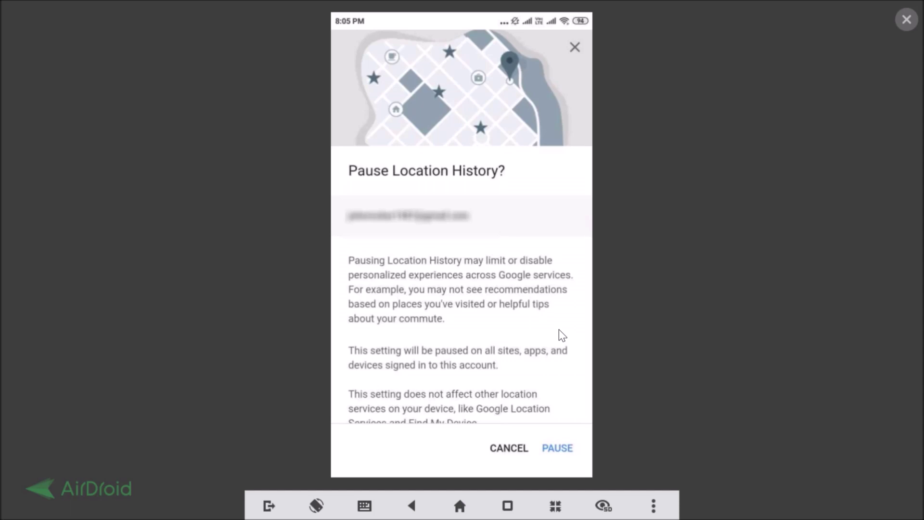
scroll(560, 330, down, 3)
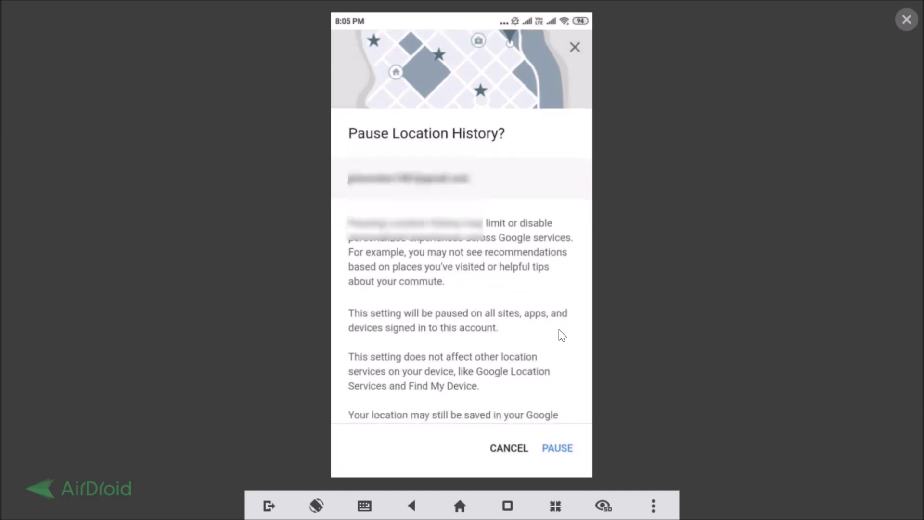
scroll(559, 330, down, 3)
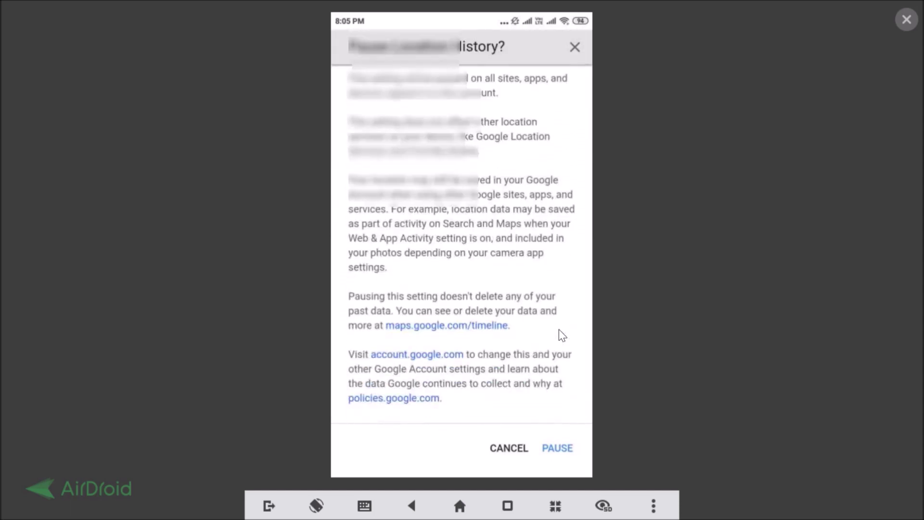
scroll(559, 330, up, 3)
scroll(559, 330, down, 2)
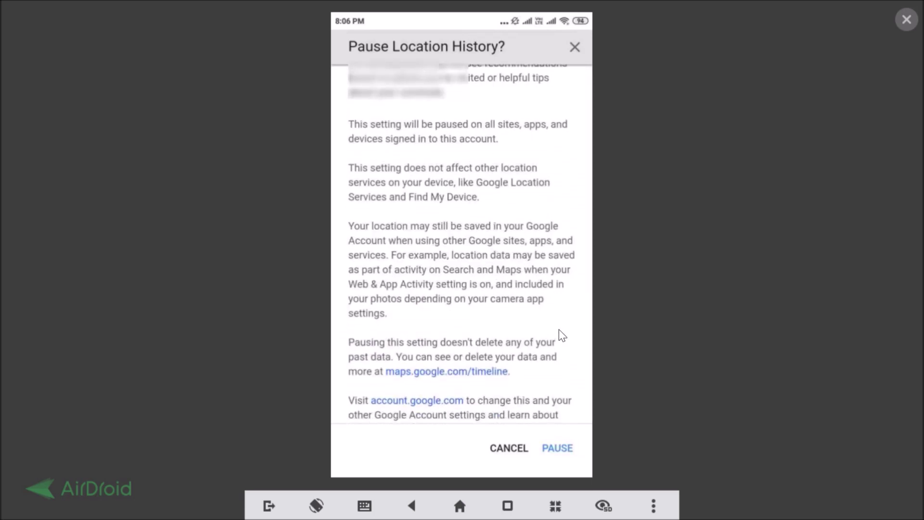
click(566, 450)
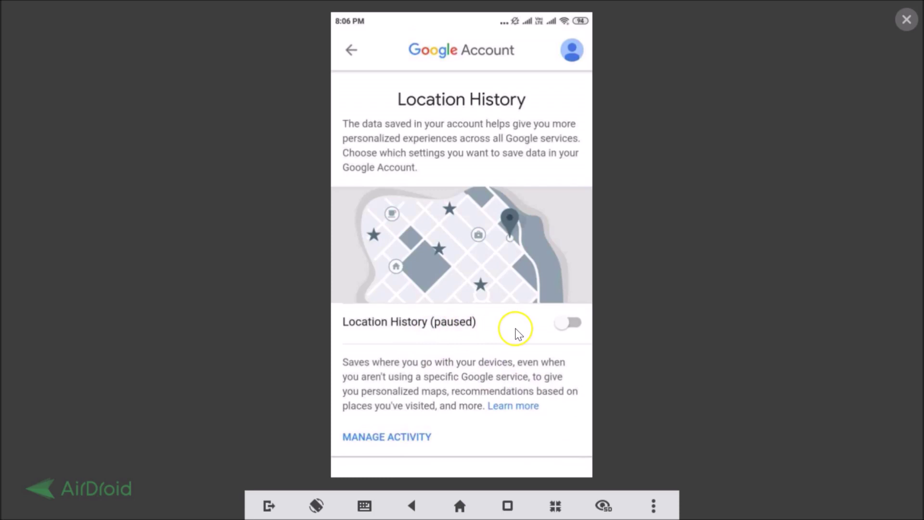
Go back from Google Account to Personal content, where Location History reads off.
click(355, 56)
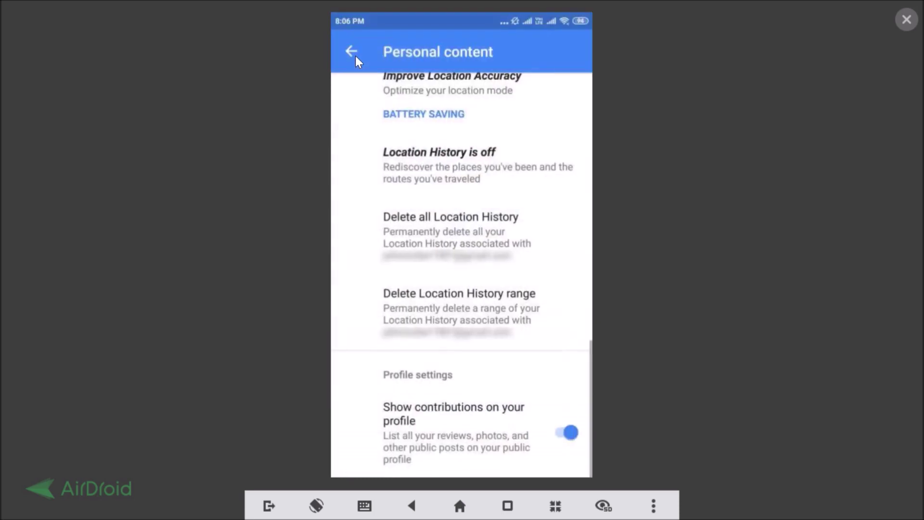